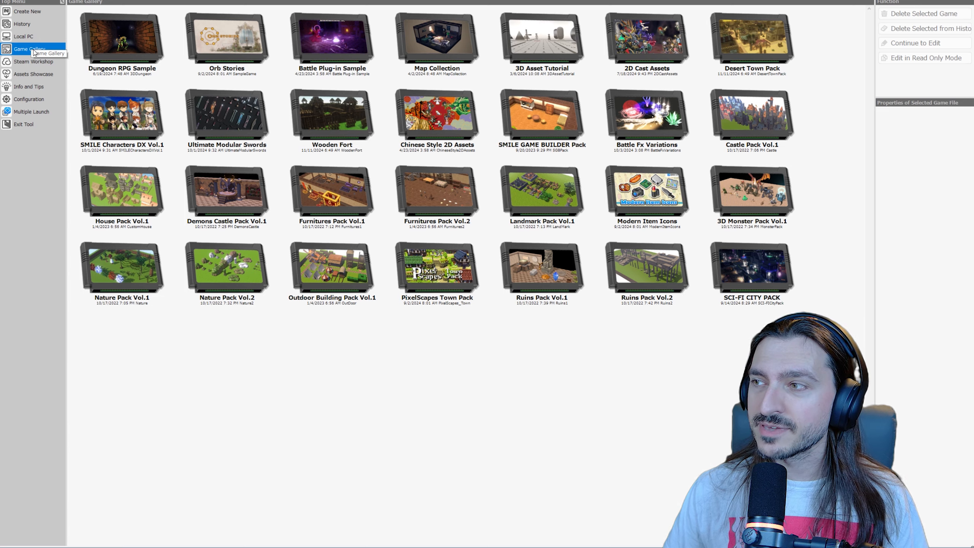
Open the Wooden Fort sample from the Game Gallery in Restricted Editing Mode
double_click(321, 108)
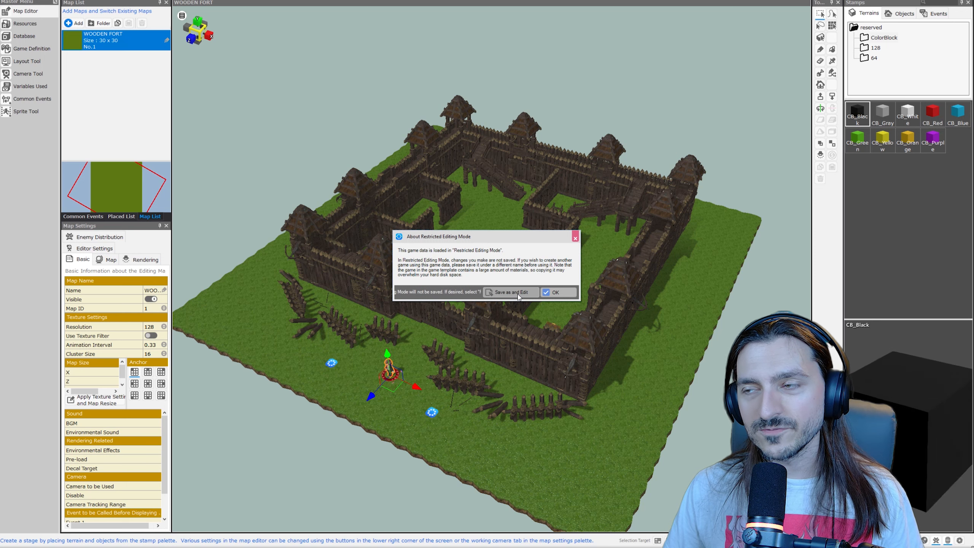
left_click(552, 292)
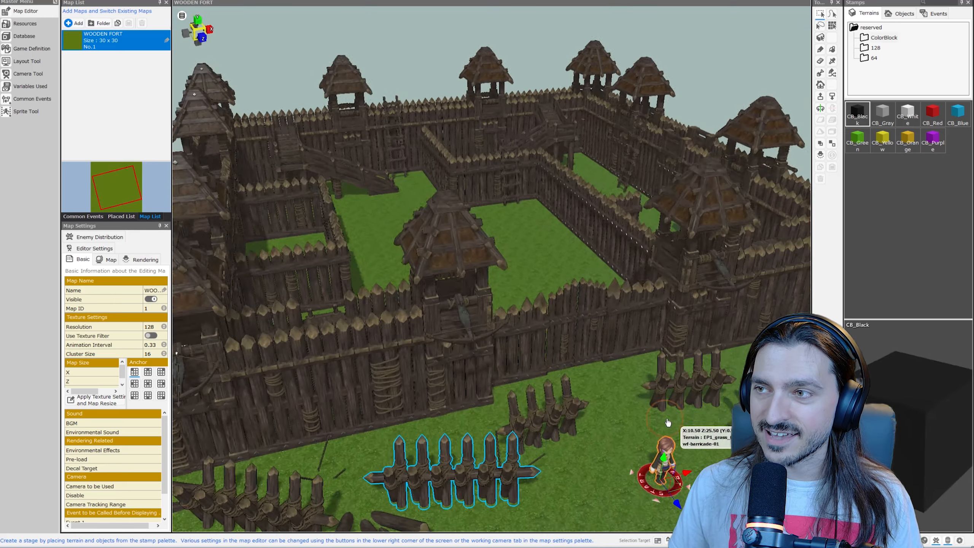
Inspect the wooden fort map from several angles, including its barricades, towers, palisade walls and inner courtyard
middle_click_drag(668, 422, 656, 421)
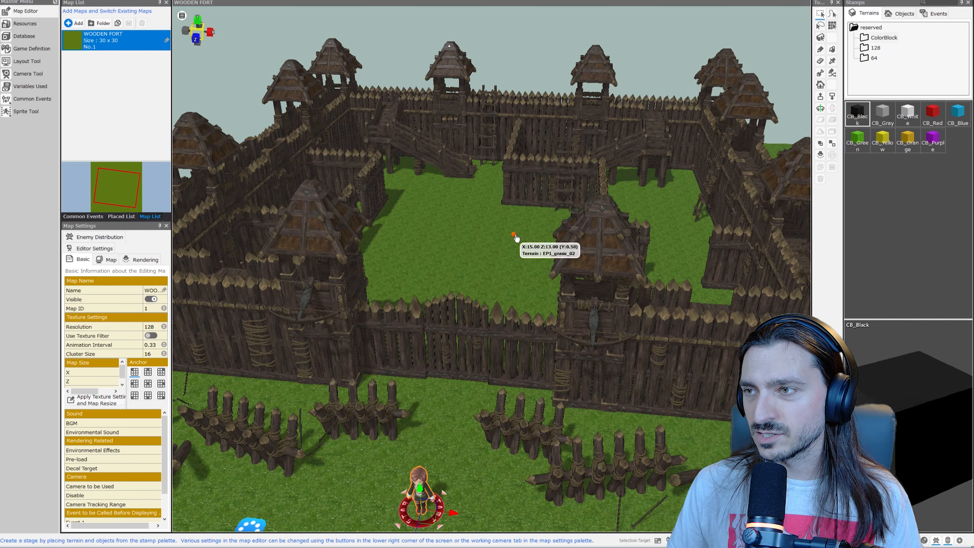
right_click_drag(516, 237, 540, 261)
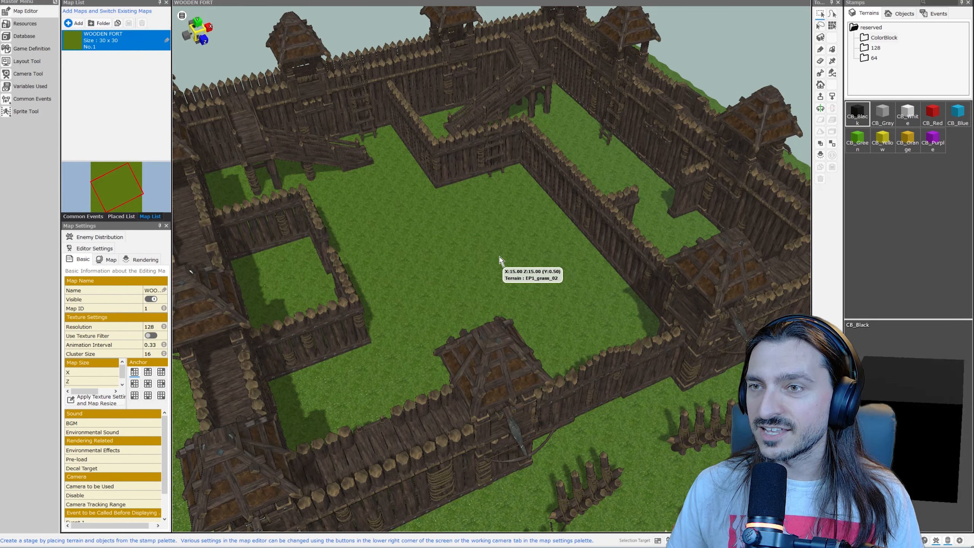
right_click_drag(514, 246, 492, 224)
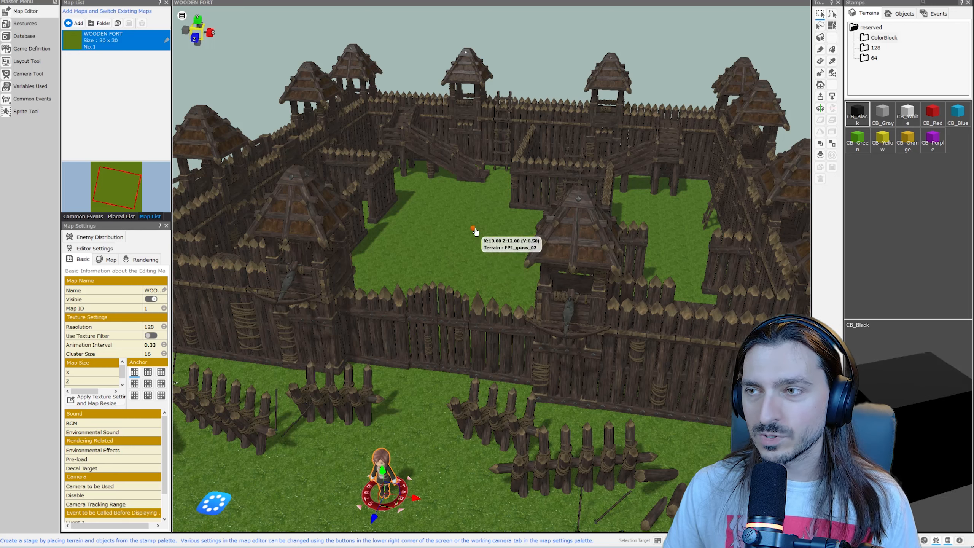
right_click_drag(475, 231, 459, 161)
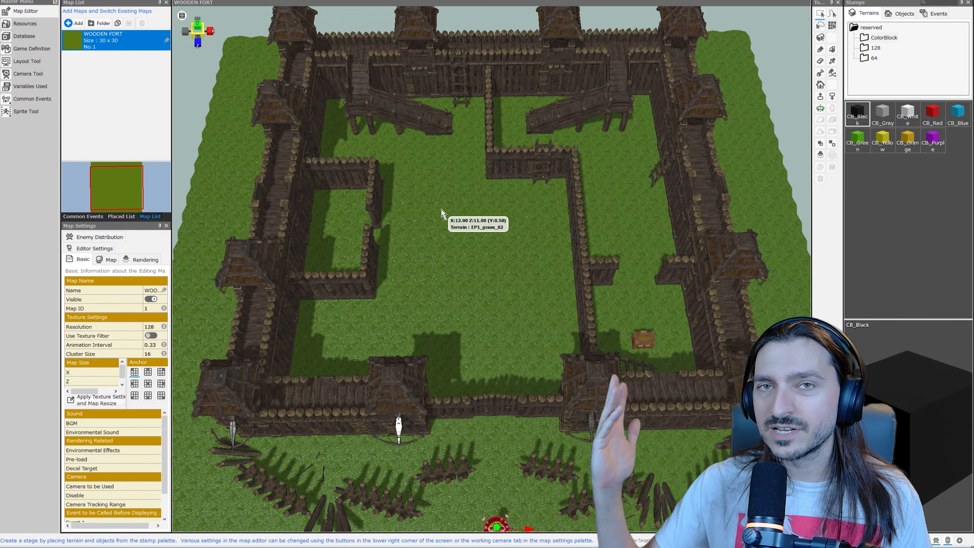
right_click_drag(441, 214, 522, 278)
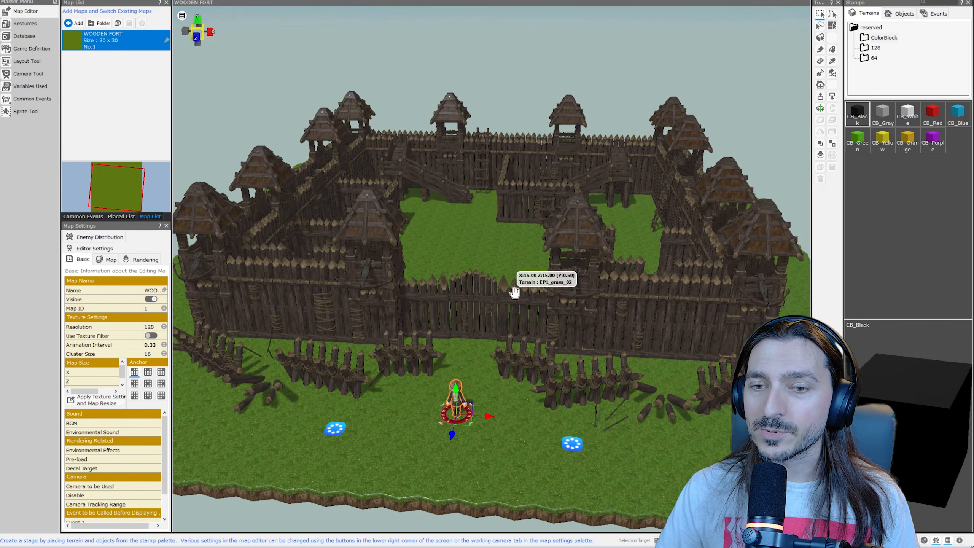
scroll(470, 272, "up", 2)
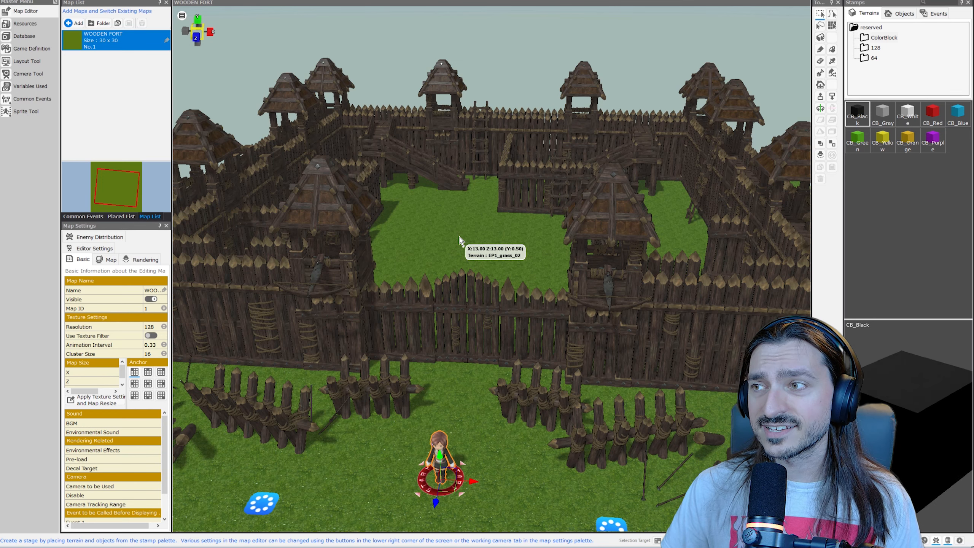
scroll(462, 254, "up", 2)
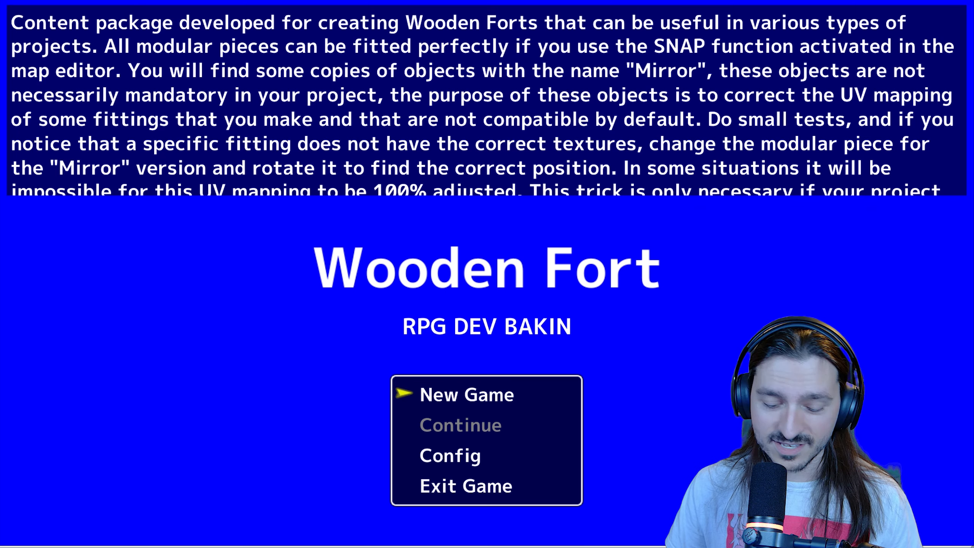
Start a new game in the Wooden Fort test play and walk the character through the gate into the courtyard
left_click(467, 396)
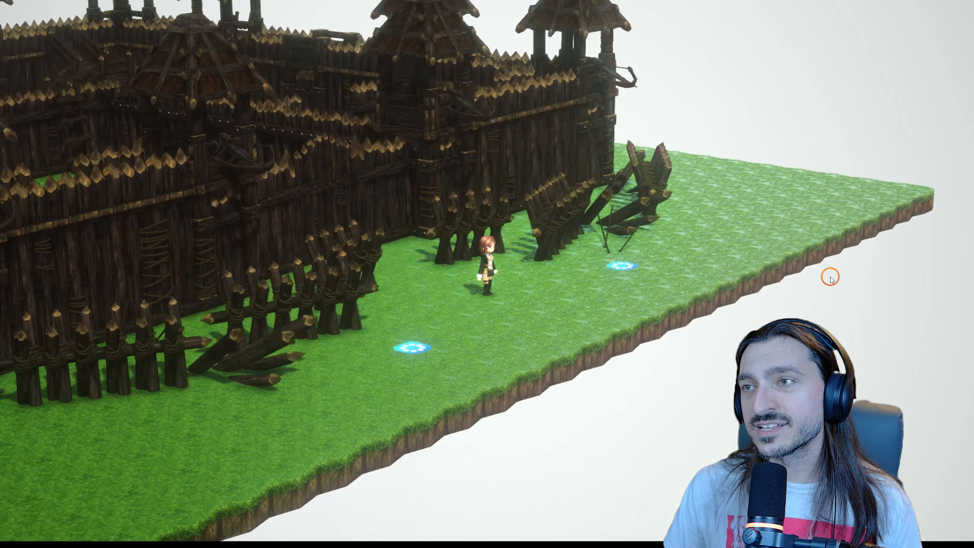
key("Escape")
key("Escape")
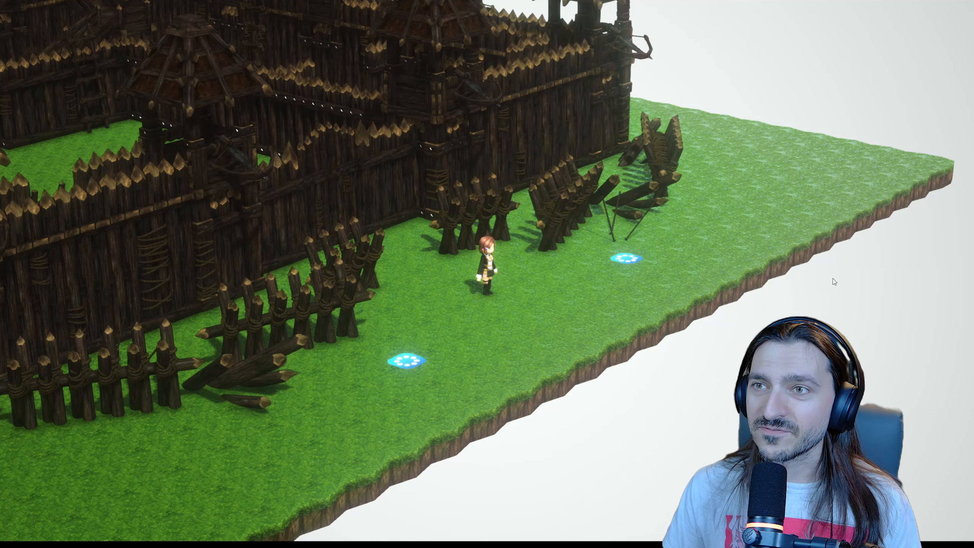
key("Up")
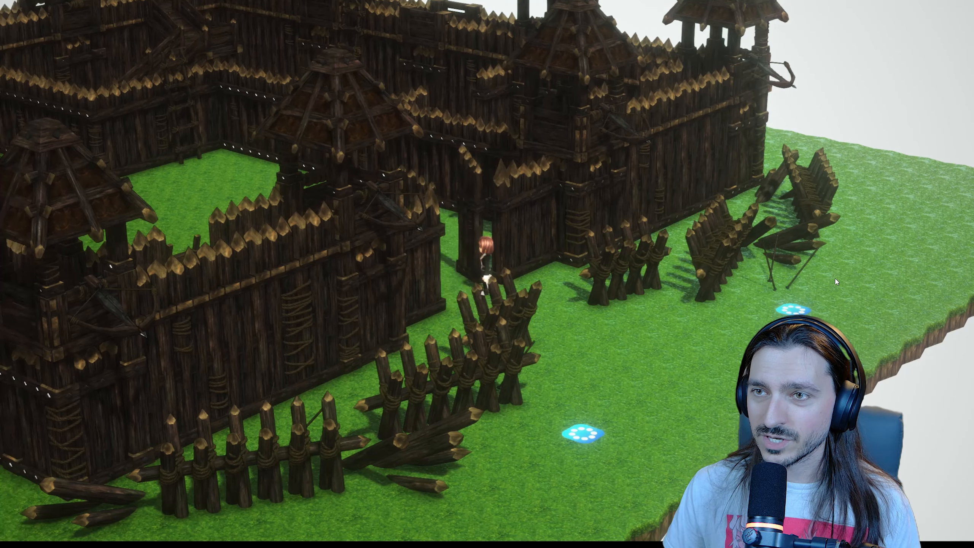
key("Right")
key("Down")
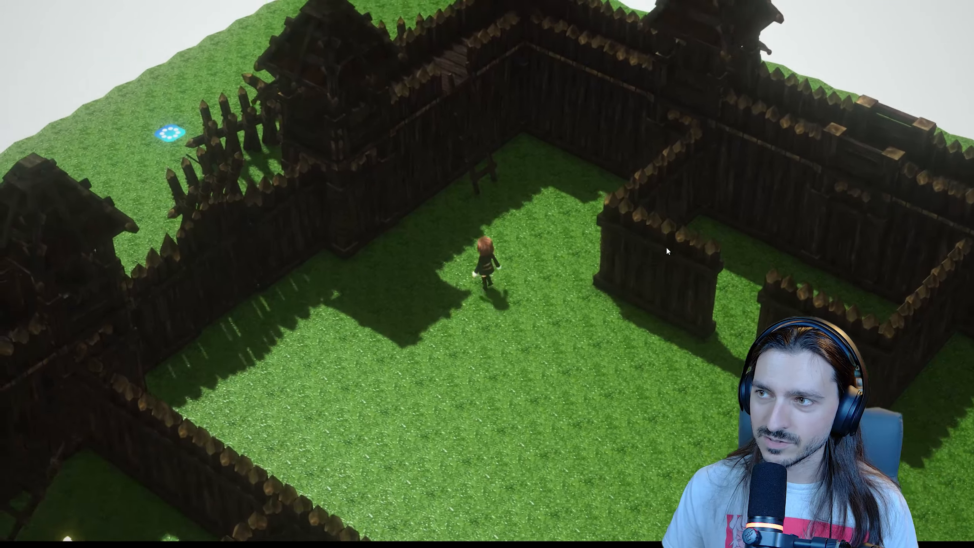
left_click(662, 255)
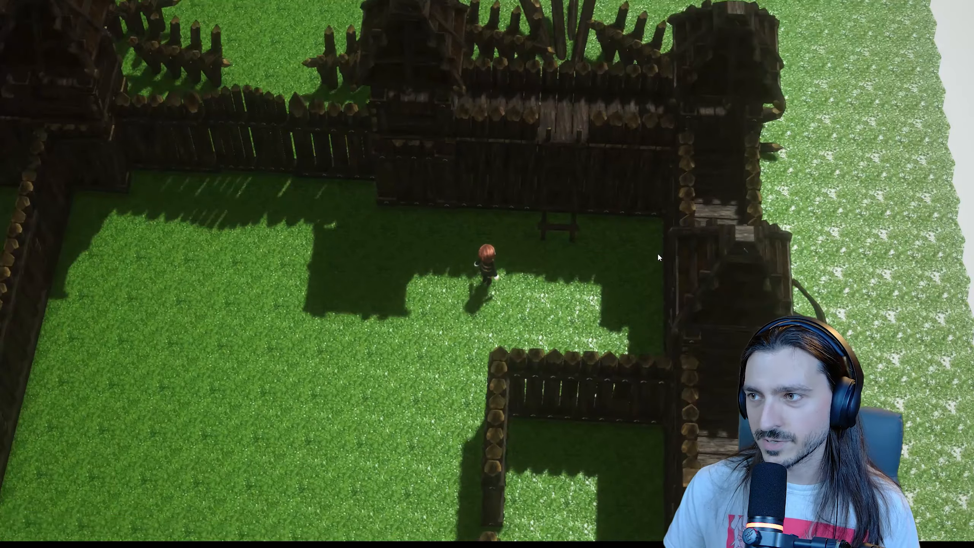
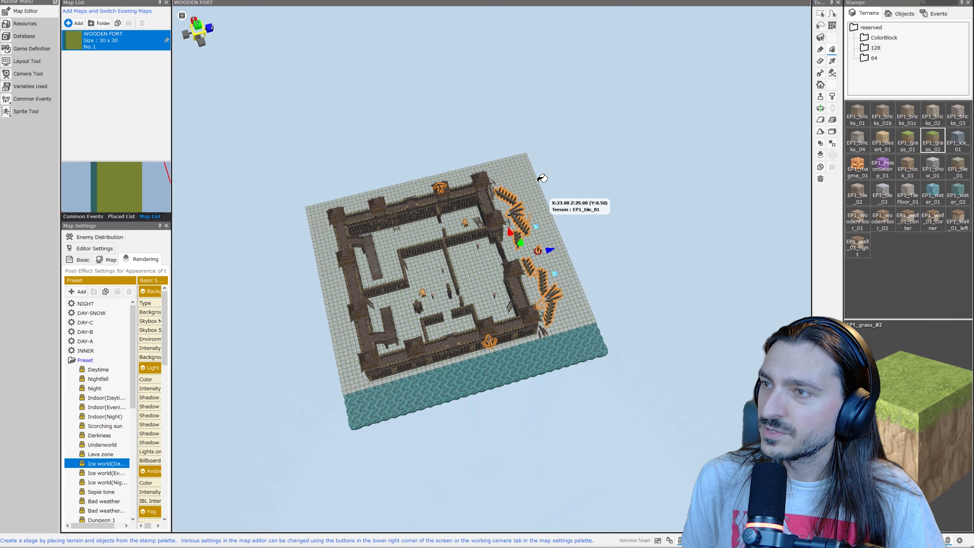
Fill the tiled ground outside the fort with the EP1_grass_02 terrain
key("f")
left_click(524, 161)
right_click_drag(625, 123, 653, 472)
scroll(561, 192, "up", 6)
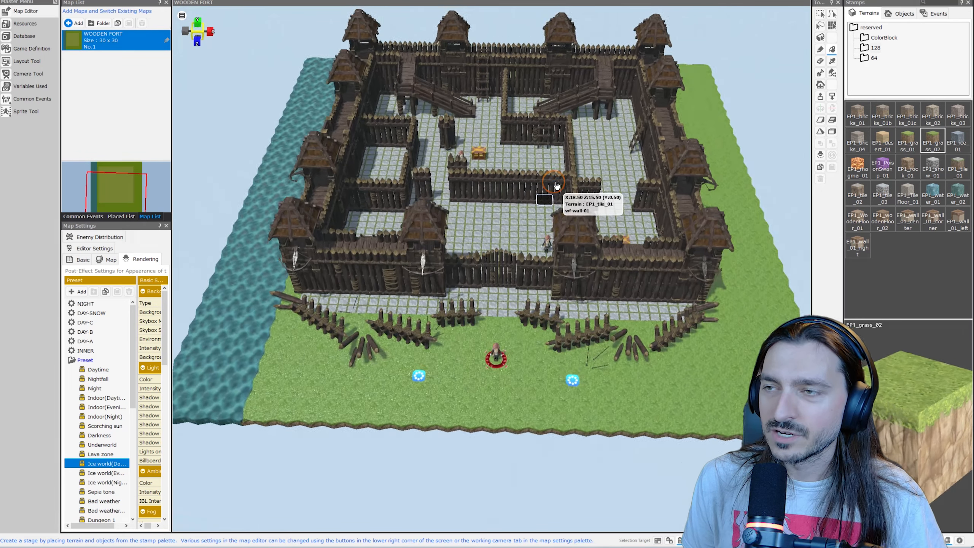
Examine the edited fort's exterior, including the side wall with its crossbow, the corner towers and the front barricades
right_click_drag(561, 169, 548, 199)
scroll(552, 192, "down", 3)
scroll(519, 159, "up", 4)
scroll(519, 157, "down", 3)
scroll(510, 337, "up", 3)
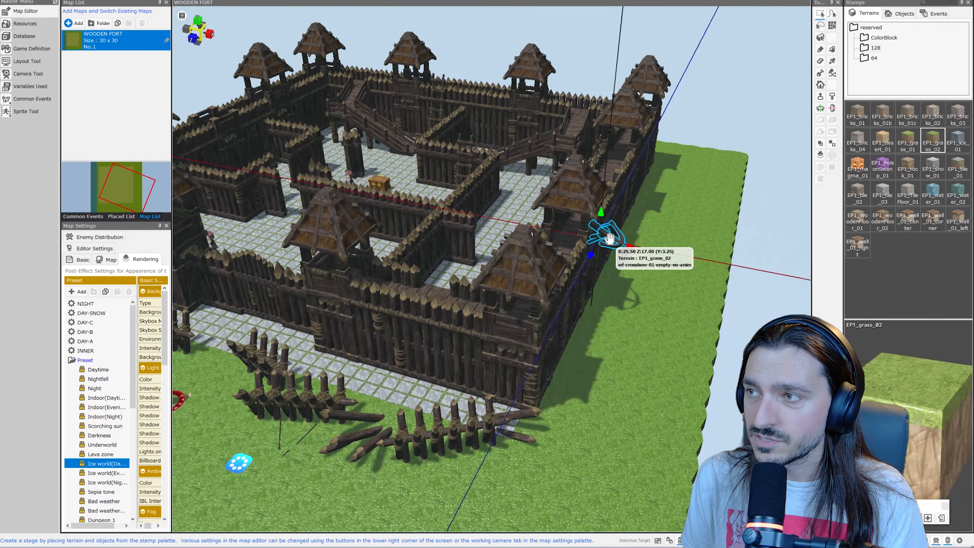
right_click_drag(602, 224, 522, 413)
scroll(496, 218, "up", 3)
scroll(496, 218, "down", 3)
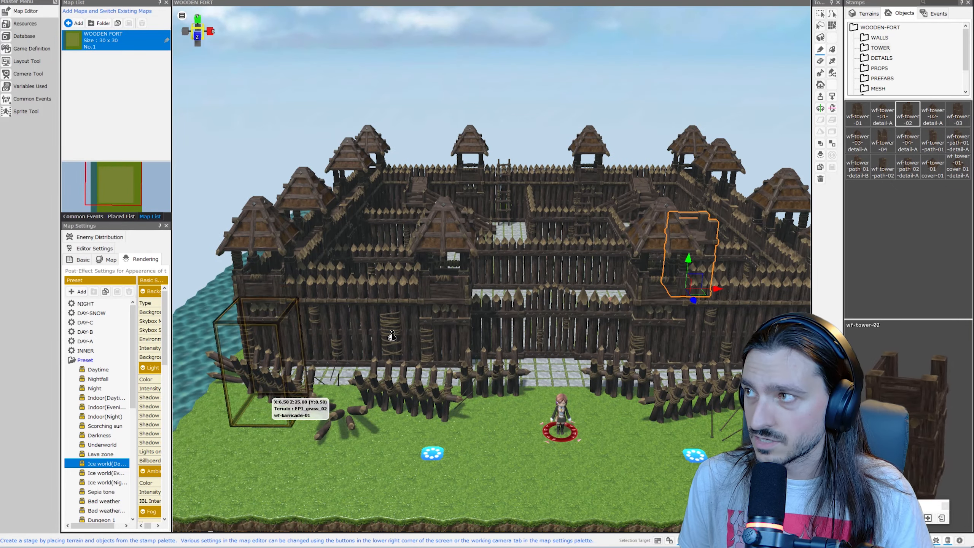
Switch to the selection tool and inspect the front gate opening and the tiled courtyard behind it
left_click(820, 15)
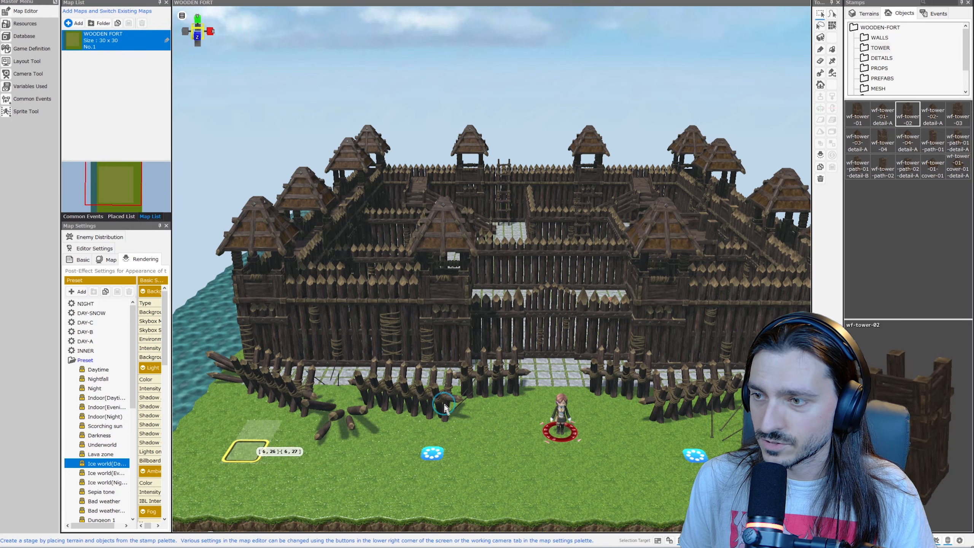
scroll(570, 373, "up", 3)
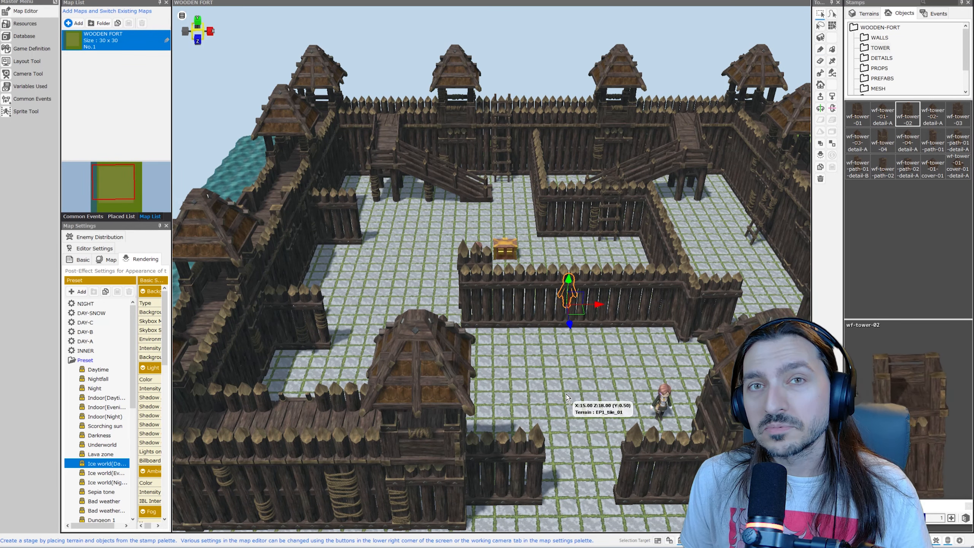
scroll(537, 387, "up", 3)
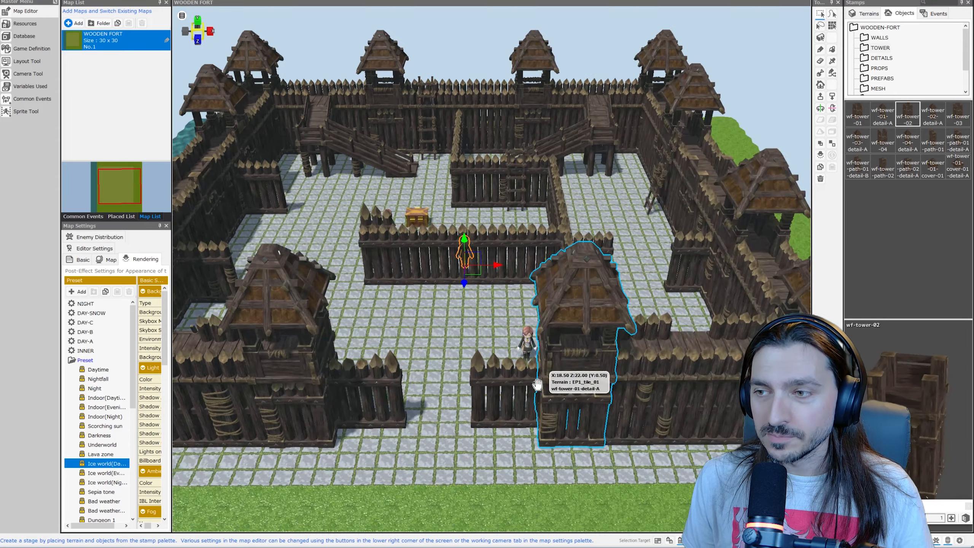
right_click_drag(493, 396, 474, 386)
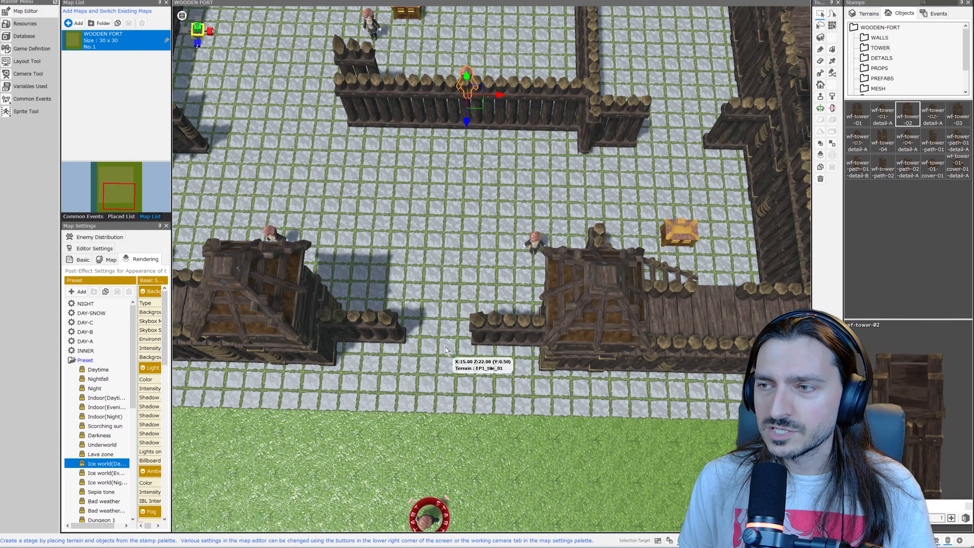
middle_click_drag(446, 352, 454, 335)
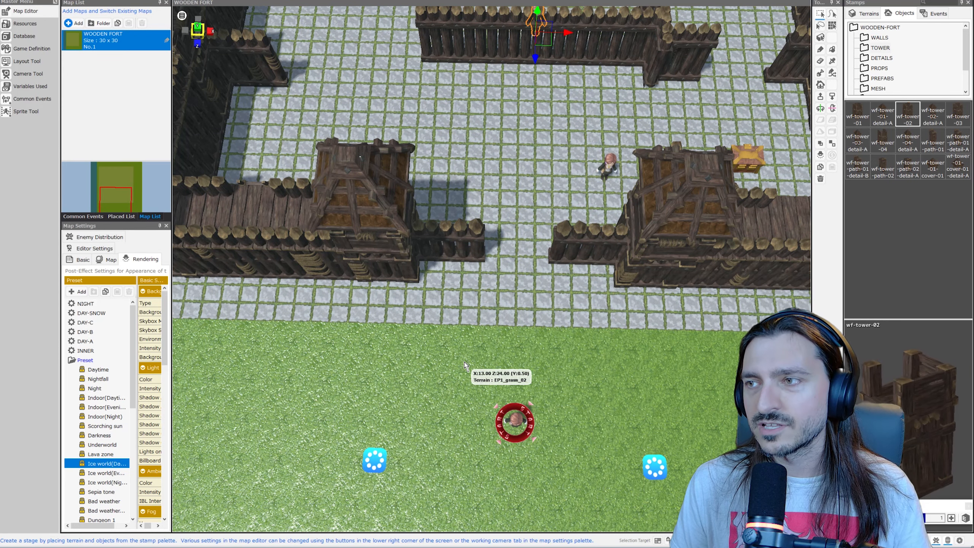
middle_click_drag(513, 245, 570, 352)
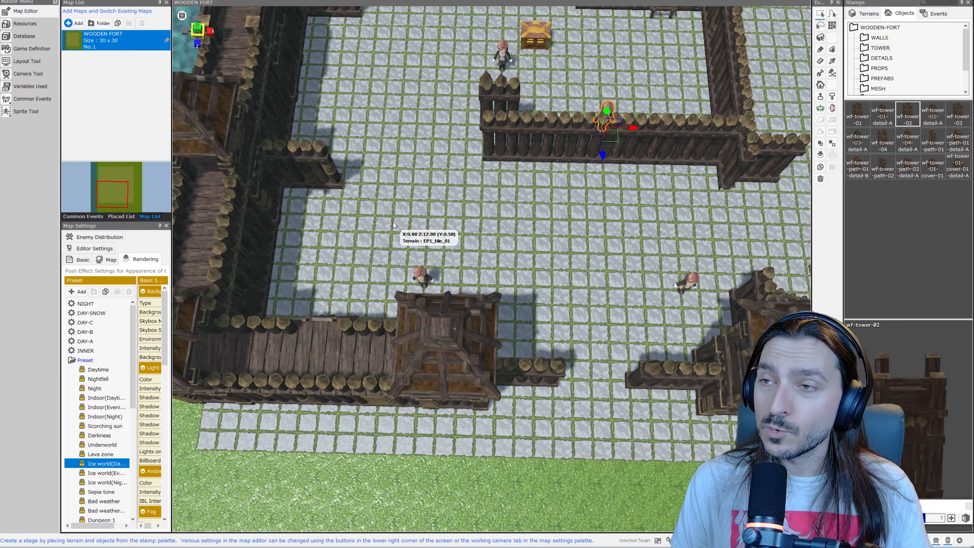
Place a wf-tower-02 tower on the tiled courtyard floor, behind the front tower beside the gate
right_click(394, 225)
left_click(371, 231)
middle_click_drag(355, 126, 178, 231)
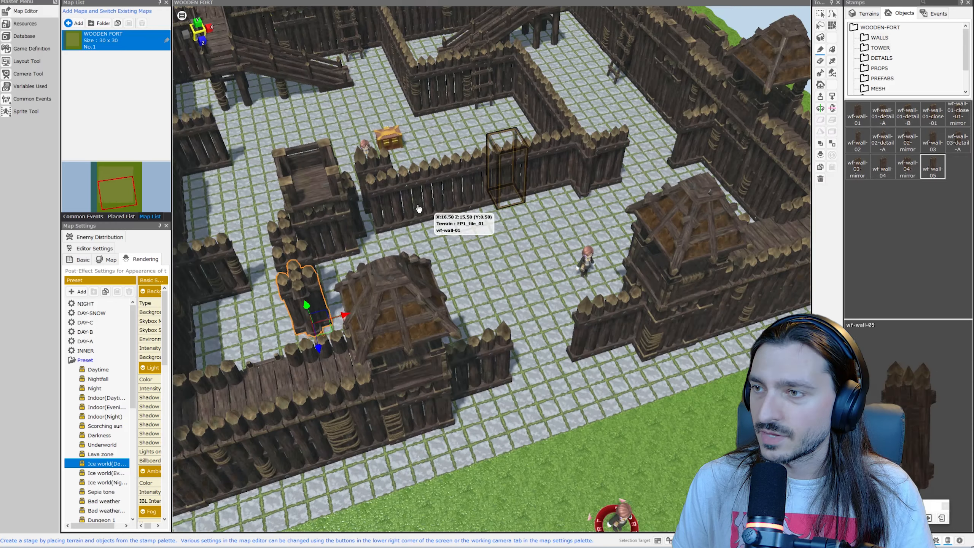
Examine the fort's modified interior, from the gate and new tower to the inner walls, stairways, ladders and rope details
scroll(501, 261, "down", 2)
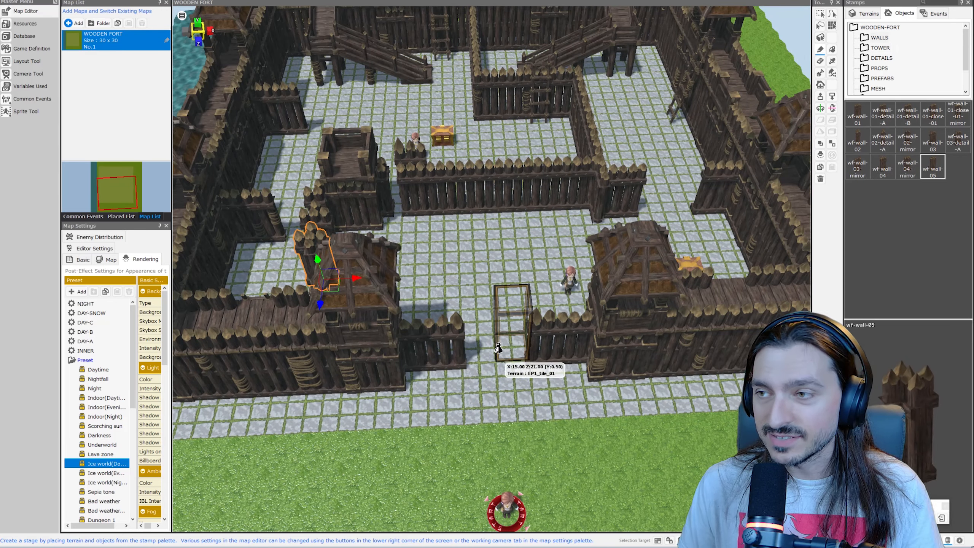
middle_click_drag(509, 340, 509, 312)
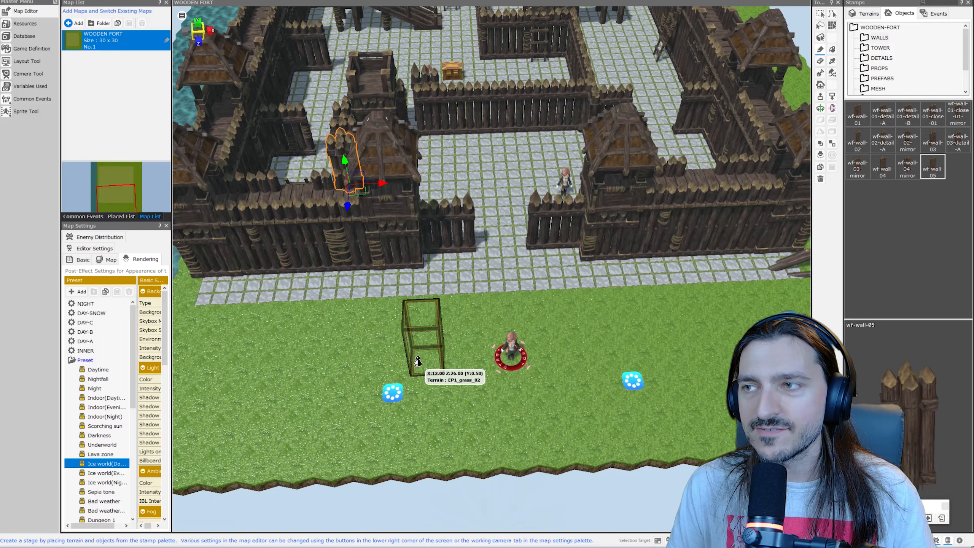
middle_click_drag(426, 307, 416, 334)
scroll(416, 334, "up", 2)
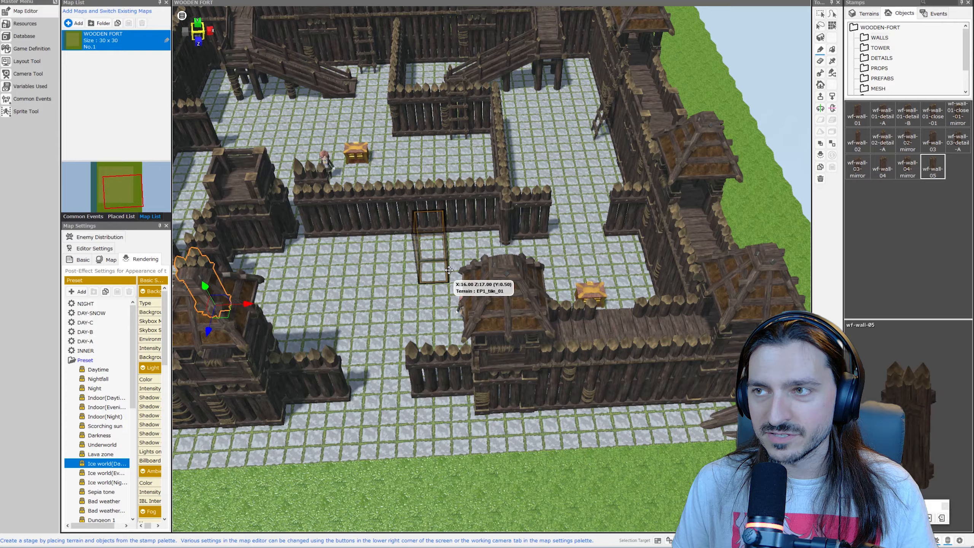
scroll(449, 270, "down", 3)
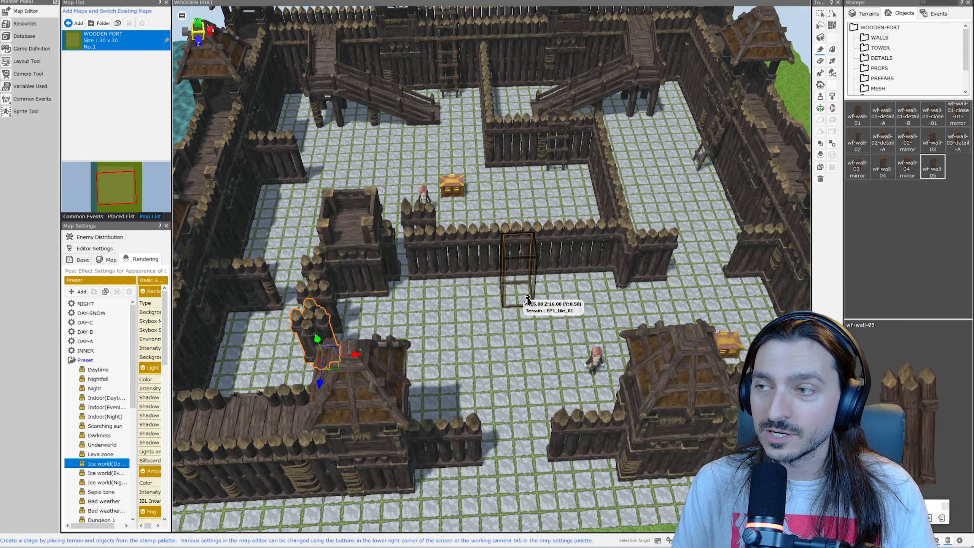
scroll(534, 337, "up", 3)
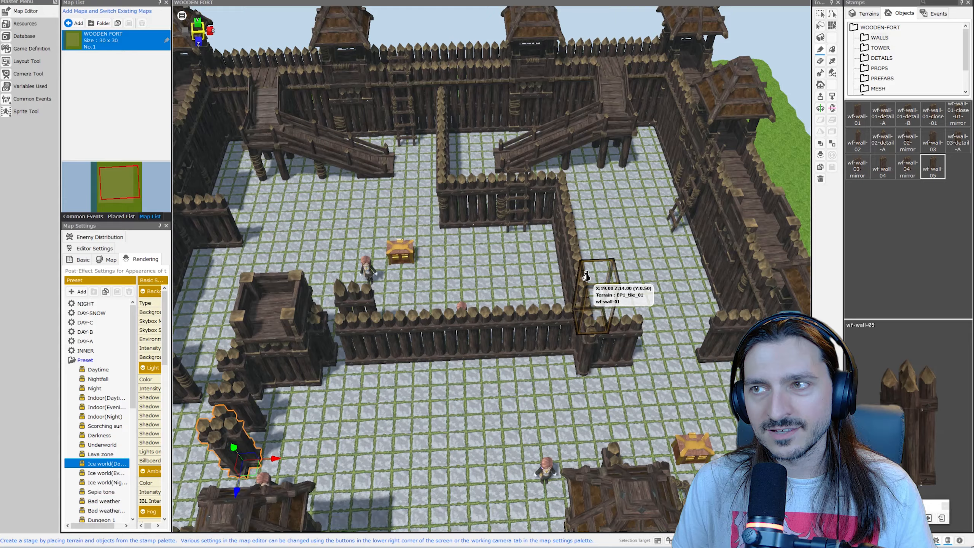
scroll(586, 275, "up", 2)
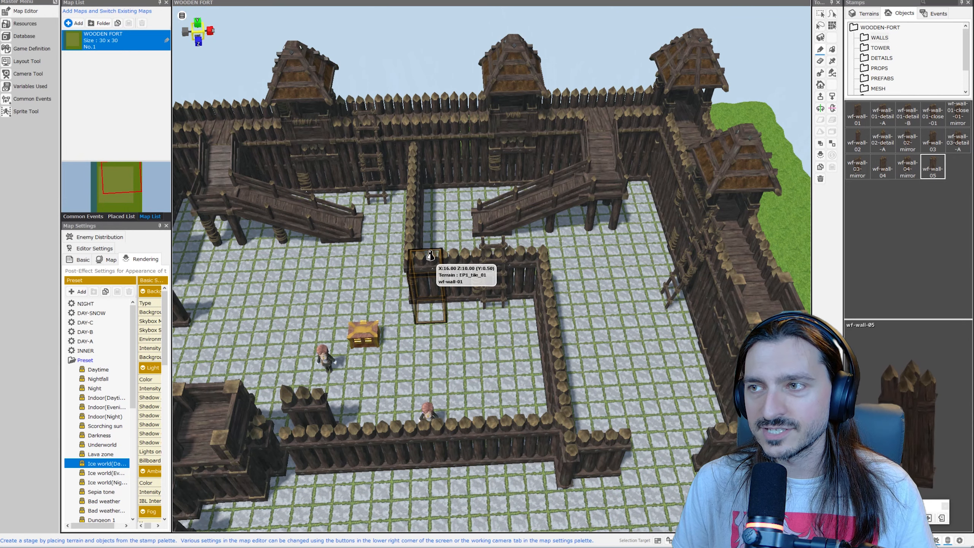
scroll(430, 255, "up", 1)
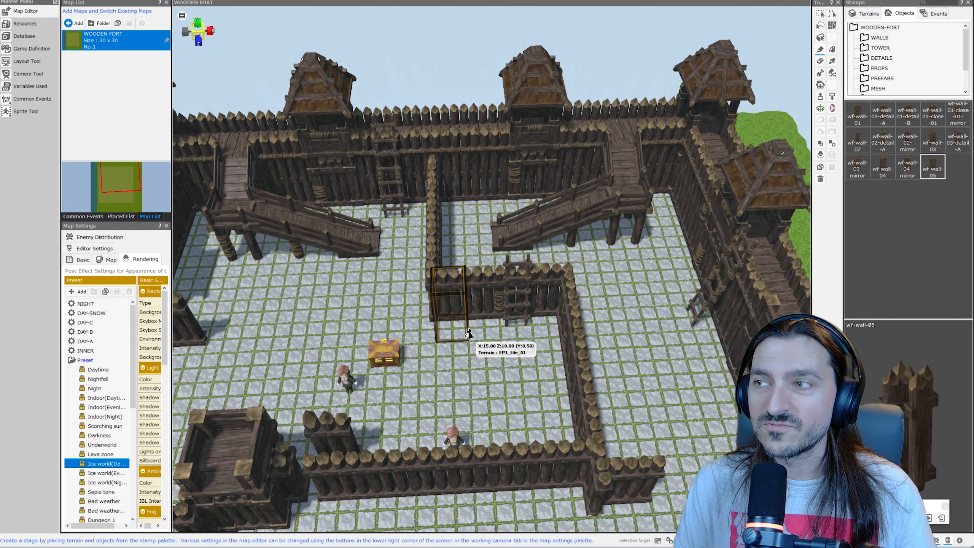
scroll(514, 330, "up", 3)
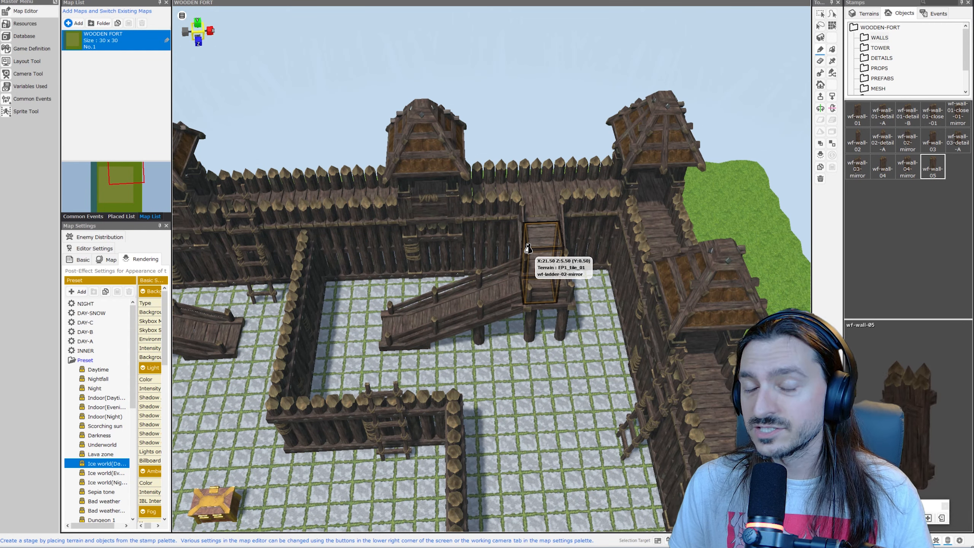
left_click_drag(528, 248, 432, 342)
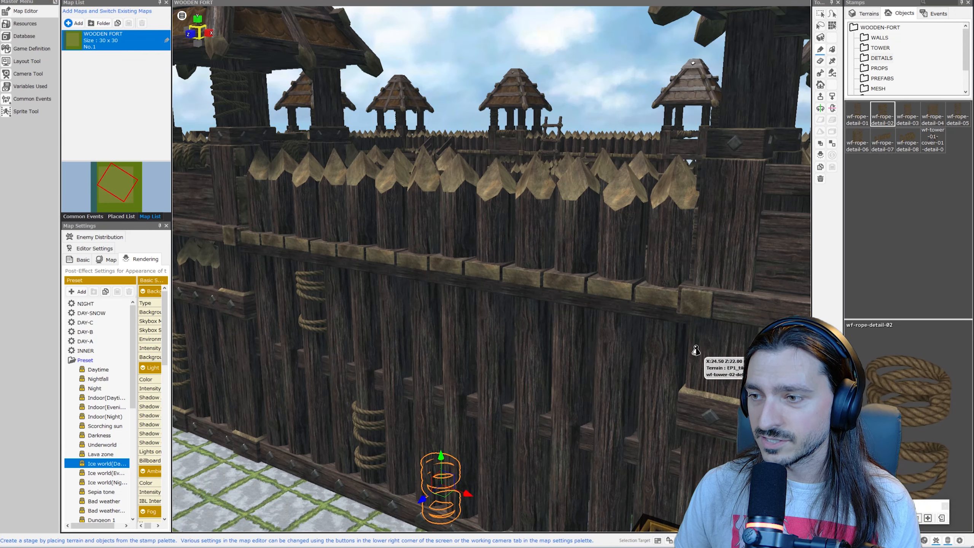
scroll(575, 437, "down", 5)
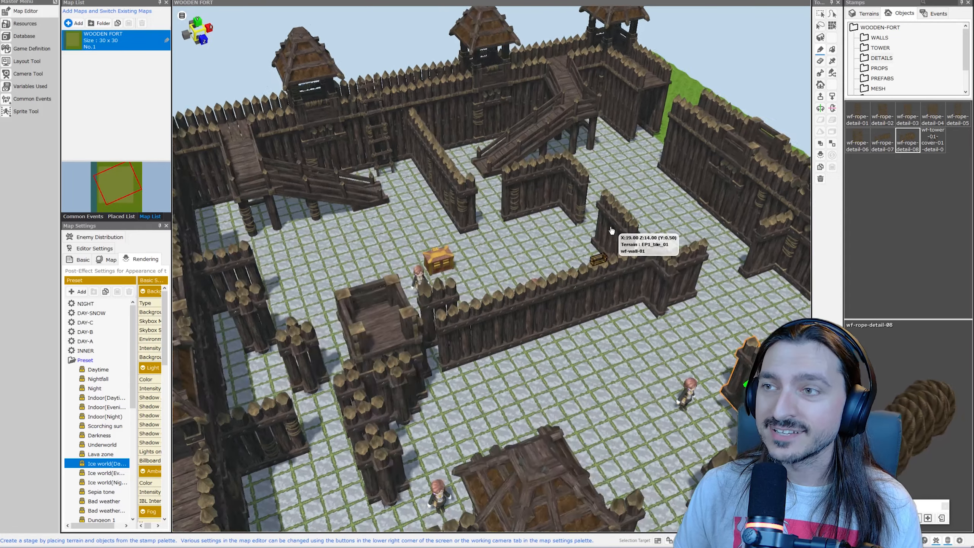
Examine the tiled courtyard's layout, including the inner walls, stairways, the added tower and the treasure chest
scroll(610, 231, "down", 4)
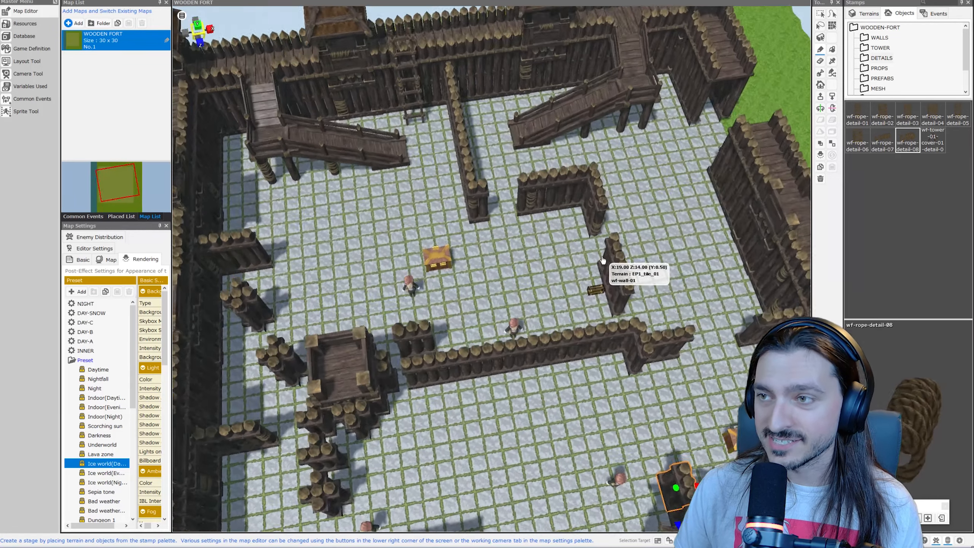
scroll(602, 224, "up", 5)
right_click_drag(601, 222, 697, 316)
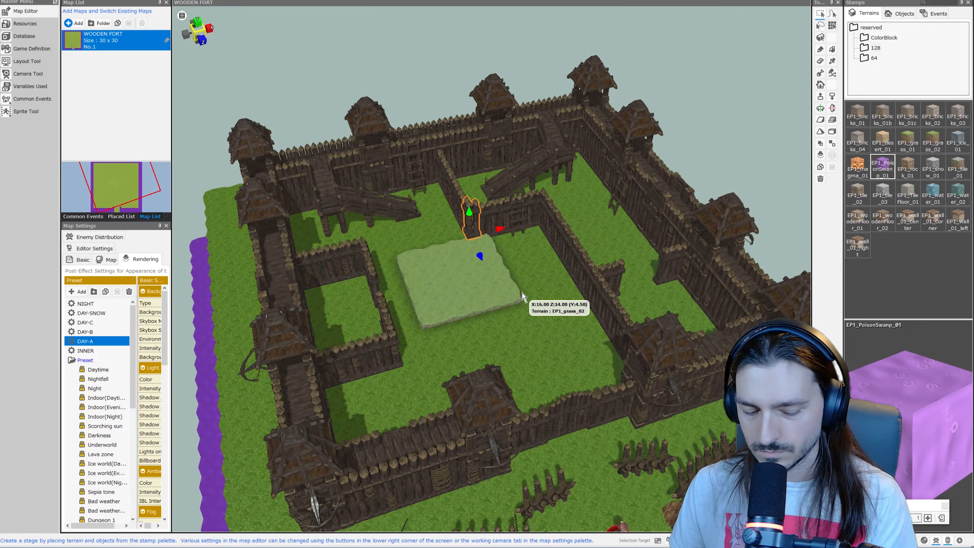
Examine the grass-floored version of the fort from the front barricades to the raised ground around its inner walls and stairways
right_click_drag(490, 281, 442, 313)
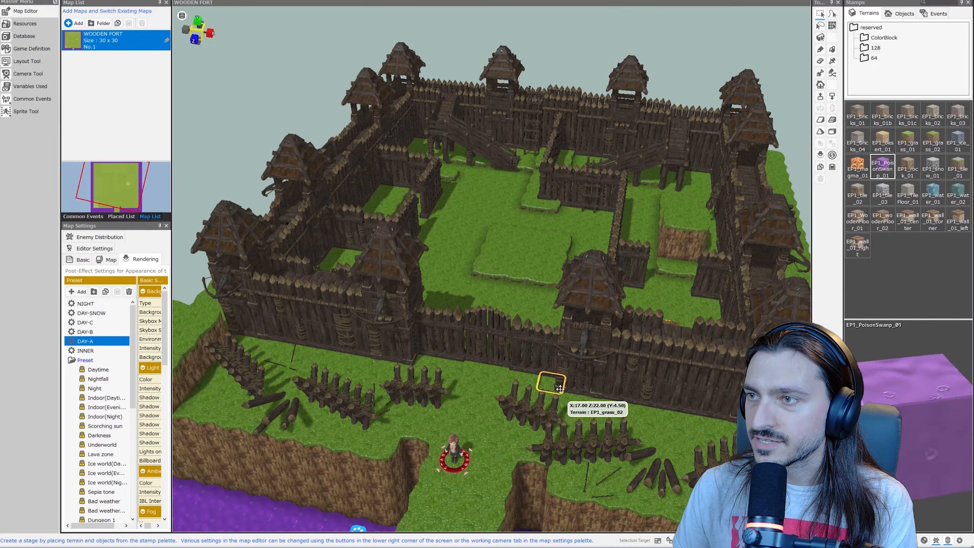
right_click_drag(560, 389, 529, 356)
scroll(554, 349, "up", 5)
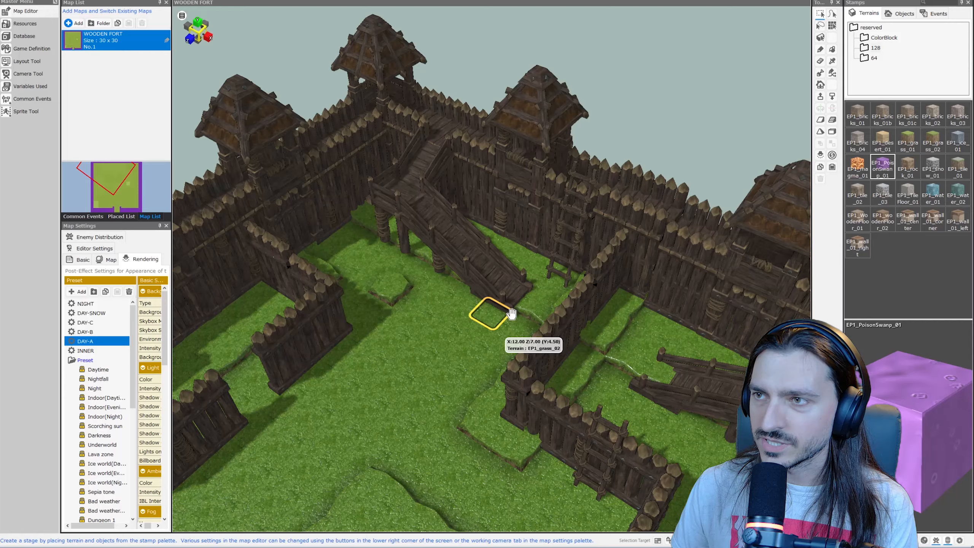
right_click_drag(526, 321, 522, 309)
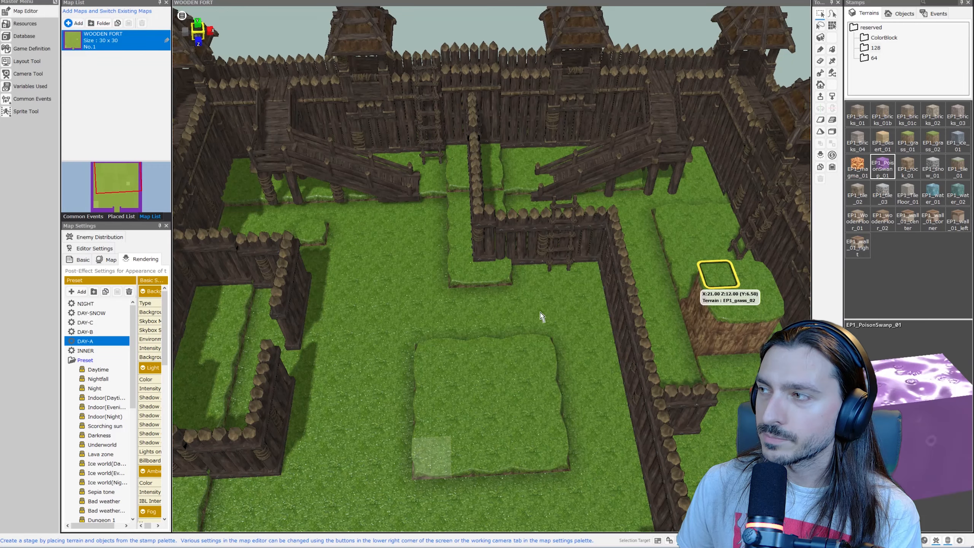
Paint a two-cell-wide EP1_tile_01 path from behind the front gate across the raised grass platform to the inner wall
left_click(958, 167)
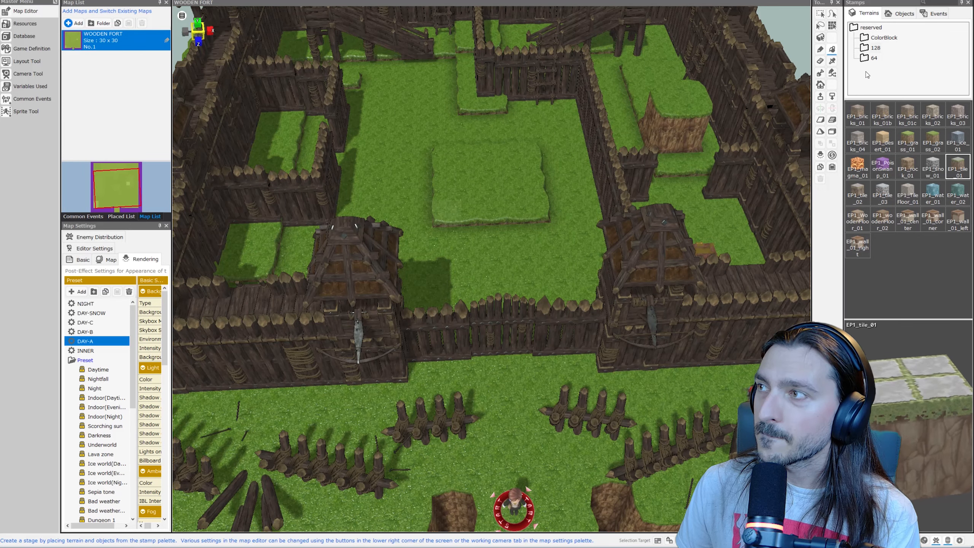
left_click(821, 49)
right_click_drag(606, 199, 591, 231)
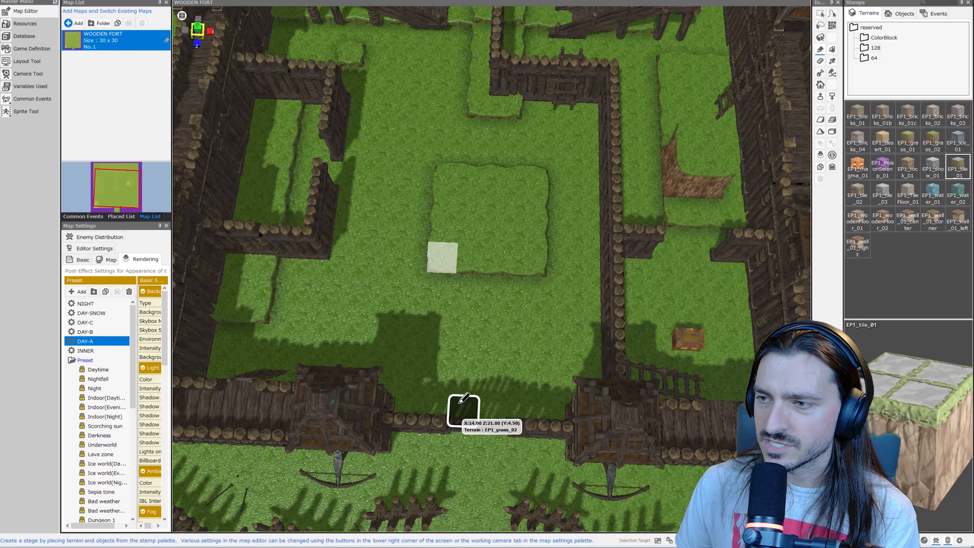
left_click(458, 377)
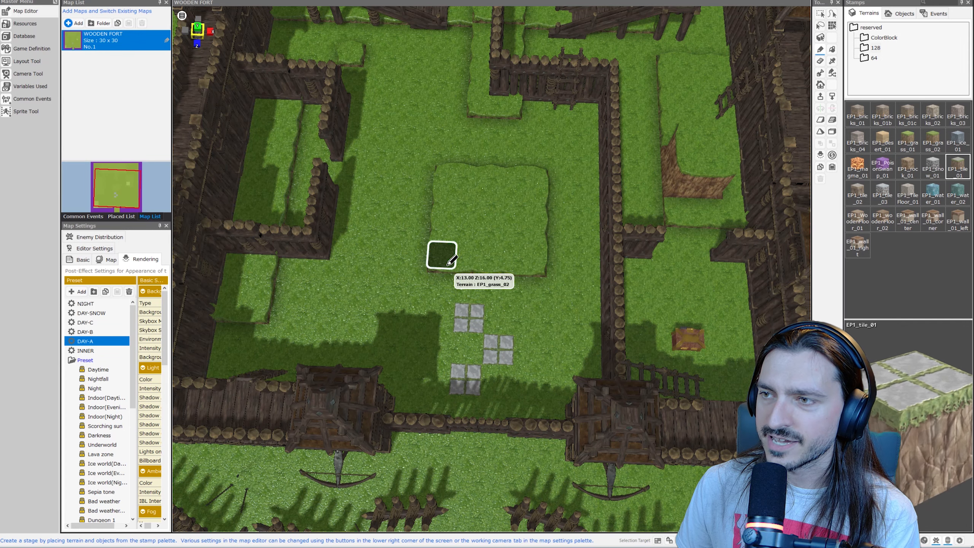
left_click_drag(467, 247, 504, 130)
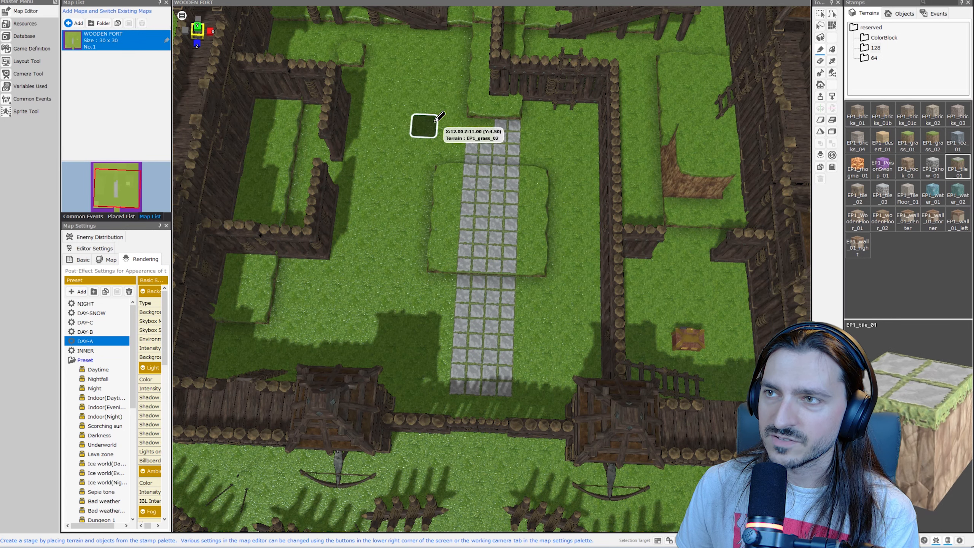
Add separate EP1_tile_01 paving patches on the grass beside the small inner enclosure and near the stairways
mouse_move(371, 143)
left_mouse_down()
mouse_move(369, 124)
mouse_move(356, 127)
mouse_move(397, 127)
mouse_move(382, 114)
left_mouse_up()
mouse_move(370, 98)
right_mouse_down()
mouse_move(456, 244)
mouse_move(408, 266)
right_mouse_up()
middle_click_drag(408, 266, 429, 273)
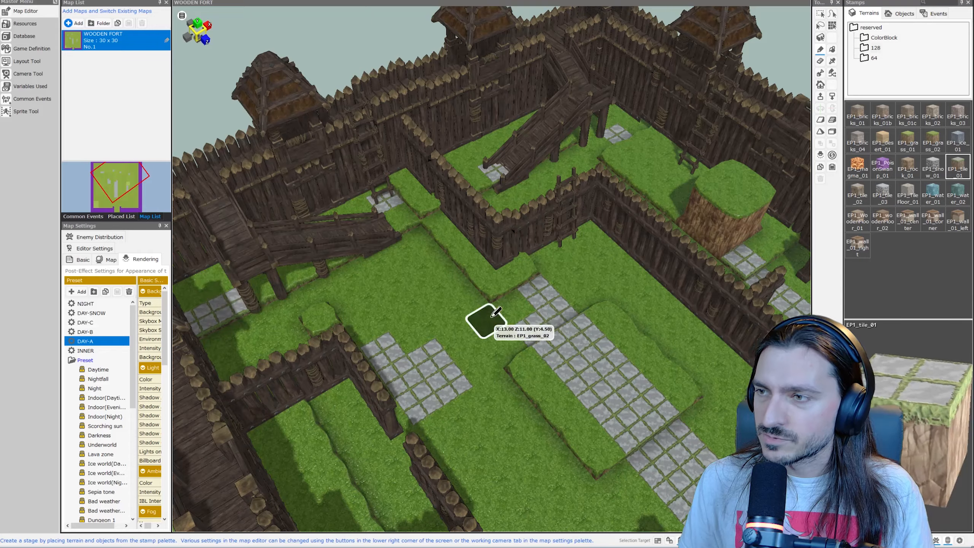
Inspect the paved path and patches inside the fort, then its exterior with the barricades and surrounding poison swamp
scroll(478, 322, "up", 1)
scroll(507, 307, "up", 2)
right_click_drag(490, 284, 468, 299)
scroll(467, 301, "down", 2)
scroll(466, 301, "down", 3)
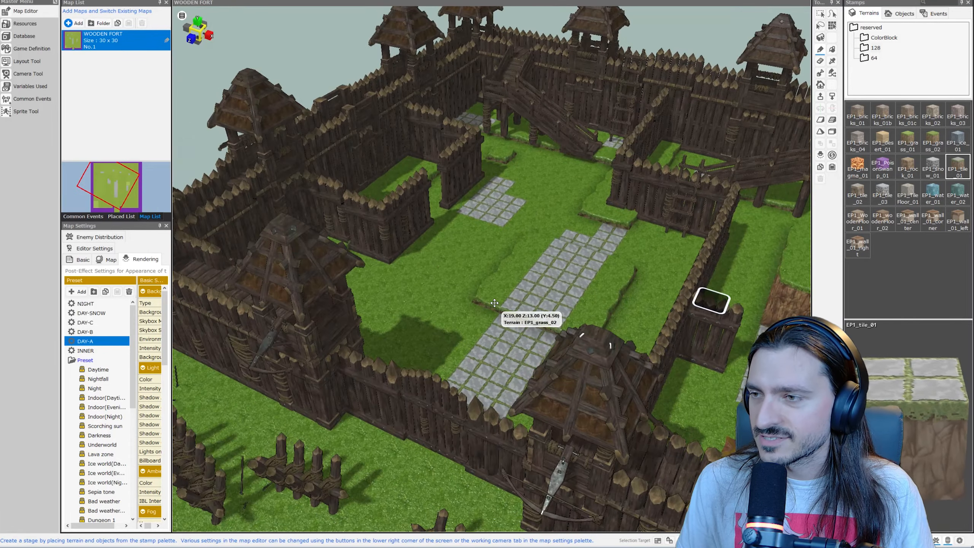
right_click_drag(537, 338, 606, 301)
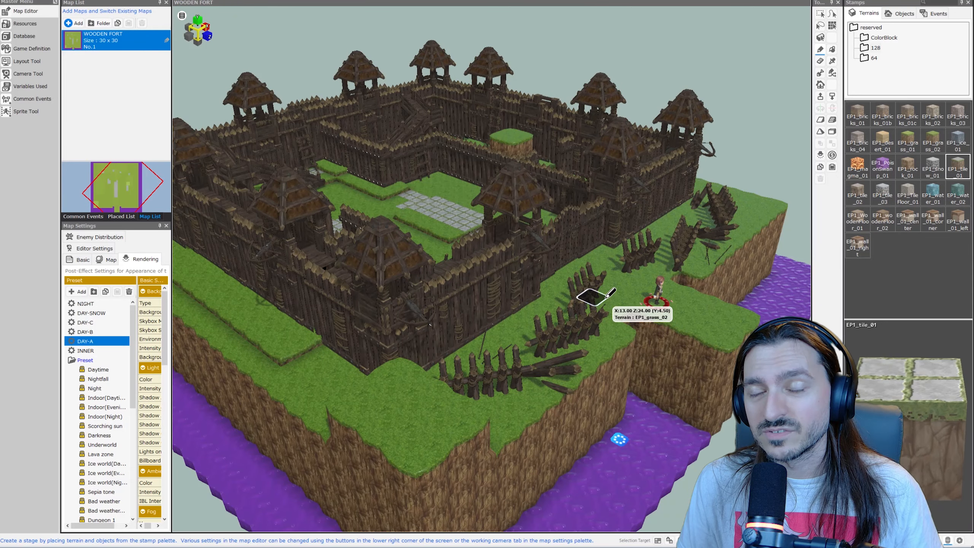